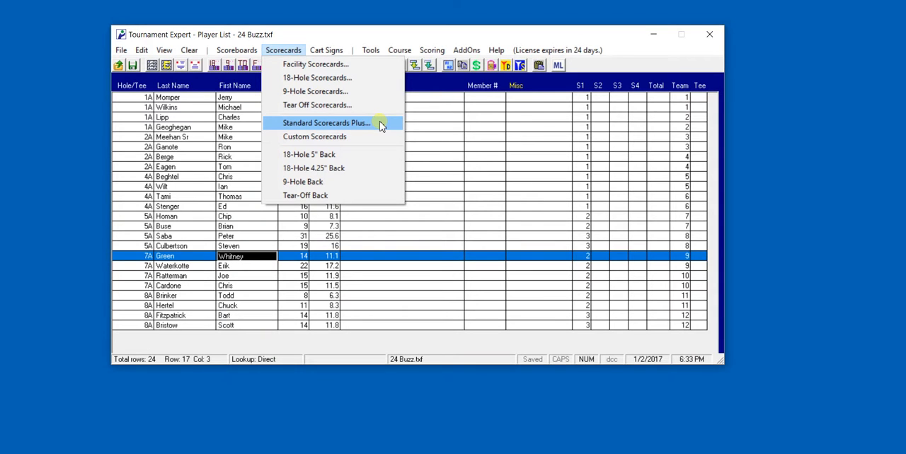
# Open the Standard Scorecards Plus setup and move its window higher over the player list
pyautogui.click(380, 123)
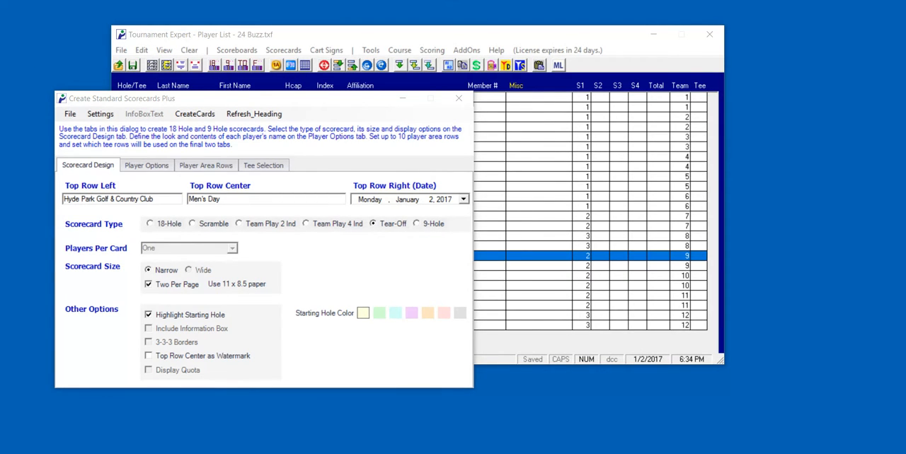
pyautogui.moveTo(223, 99); pyautogui.dragTo(401, 22)
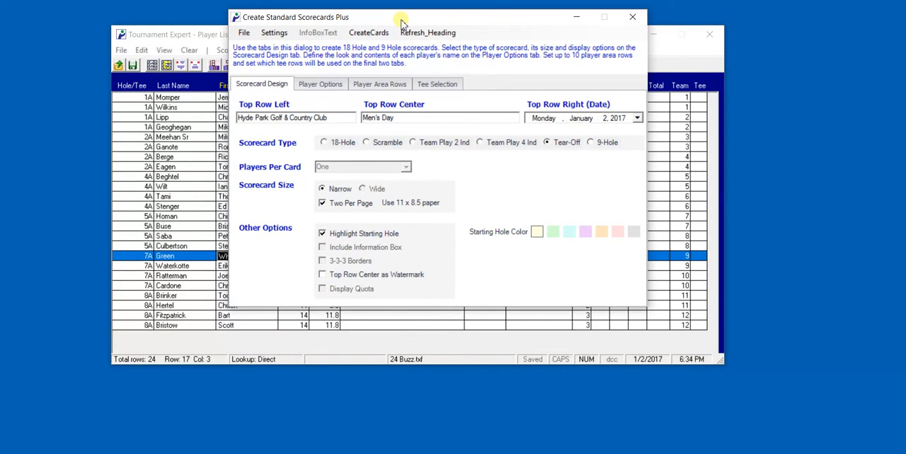
# Compare the settings offered for the 18-Hole, Scramble, Team Play, Tear-Off and 9-Hole scorecard types
pyautogui.click(324, 143)
pyautogui.click(365, 144)
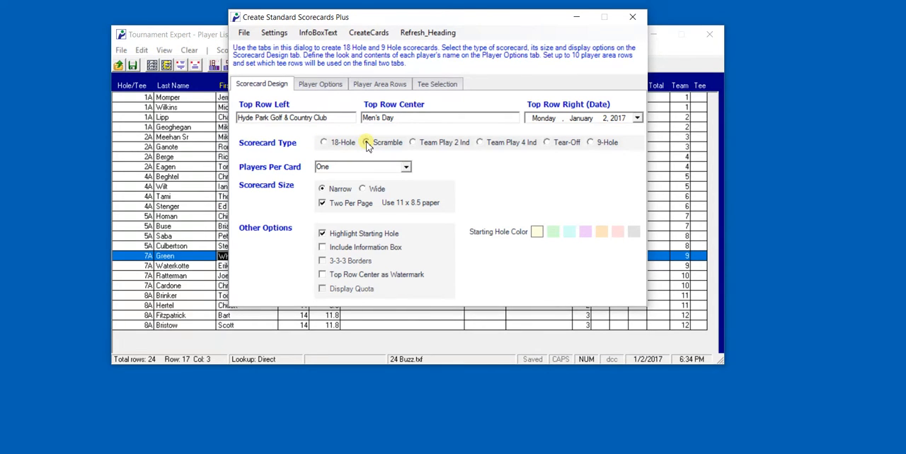
pyautogui.click(413, 143)
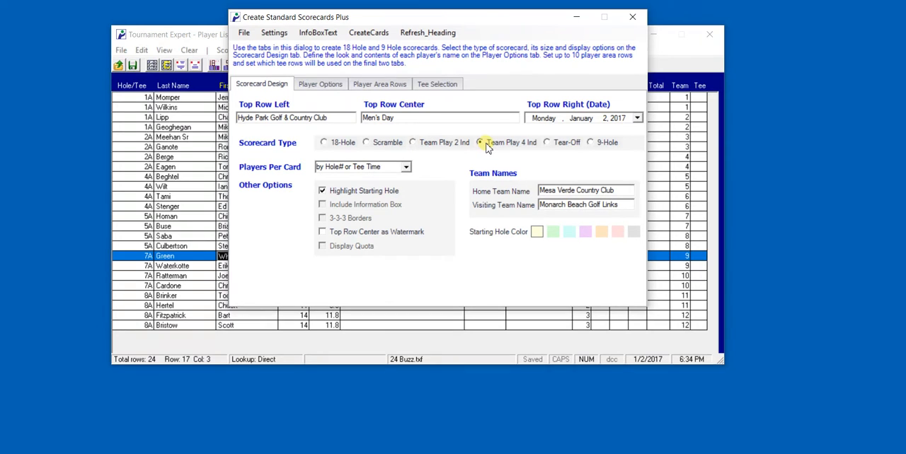
pyautogui.click(546, 143)
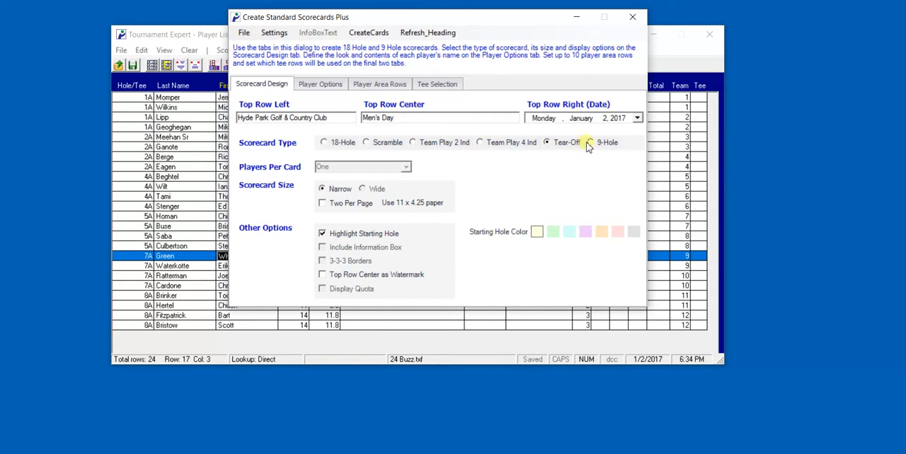
pyautogui.click(590, 143)
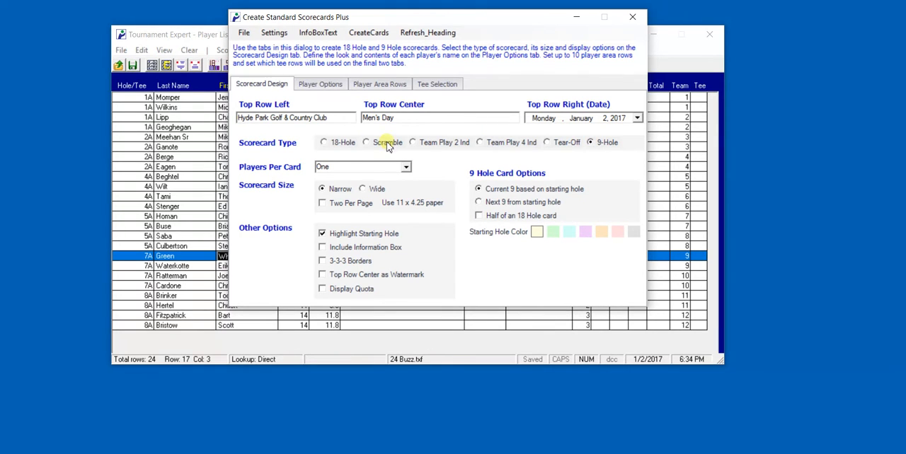
# Set the scorecard design to 18-Hole, players per card by Hole# or Tee Time, narrow size and two per page
pyautogui.click(325, 143)
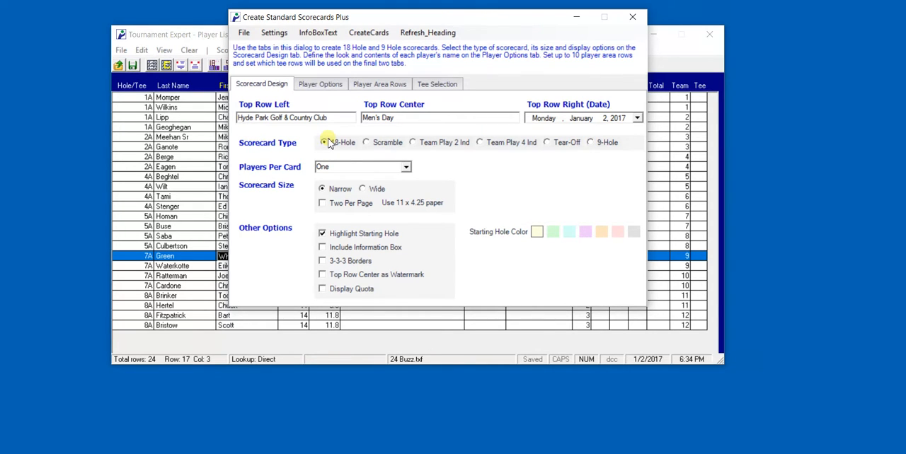
pyautogui.click(407, 170)
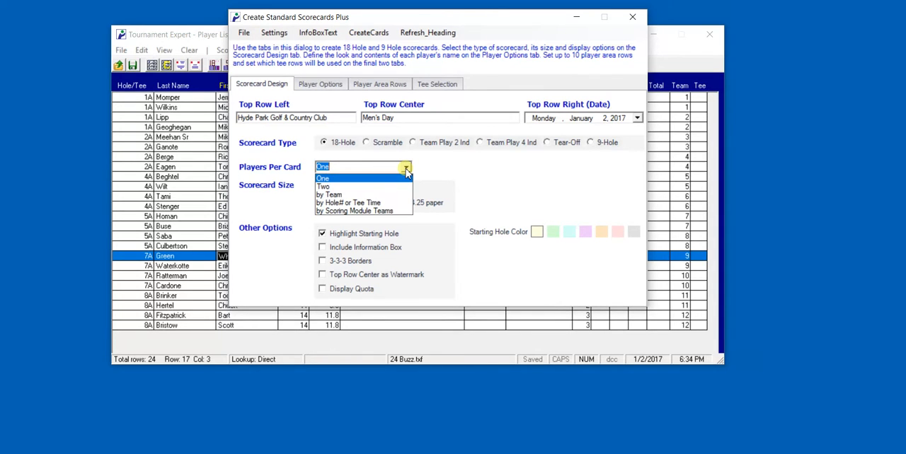
pyautogui.click(346, 203)
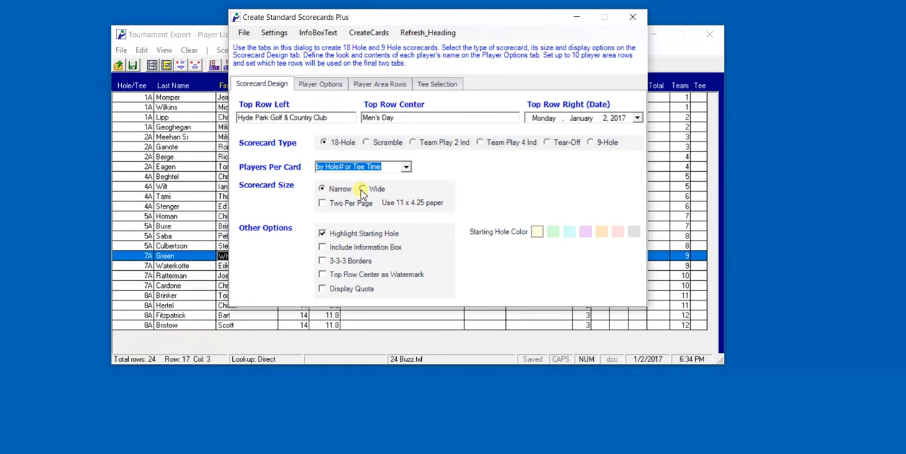
pyautogui.click(362, 189)
pyautogui.click(322, 190)
pyautogui.click(323, 203)
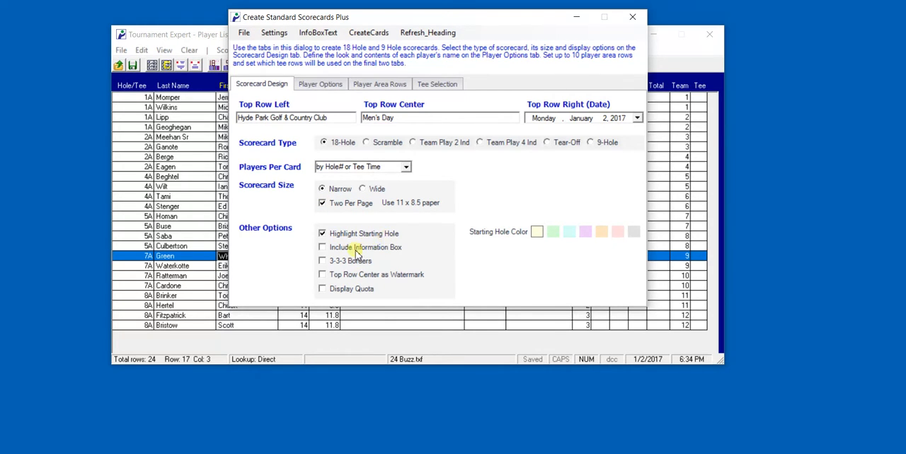
# Try the information box option, view its text editor, and switch the option off again
pyautogui.click(323, 247)
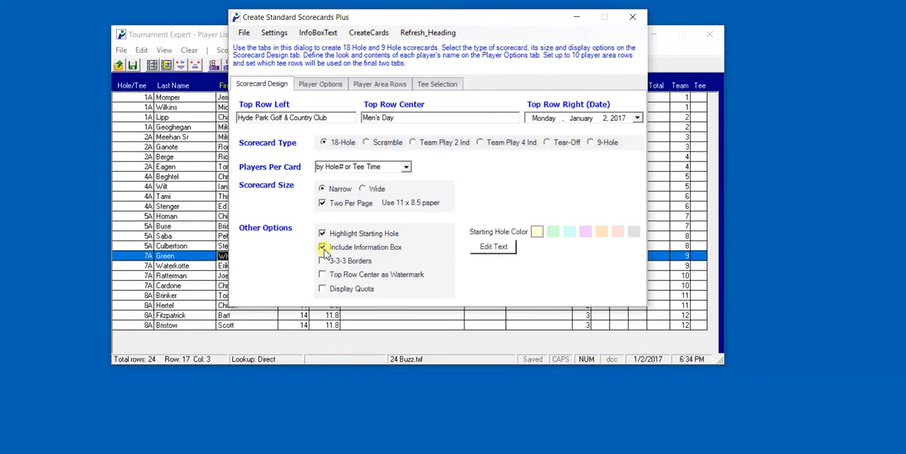
pyautogui.click(494, 249)
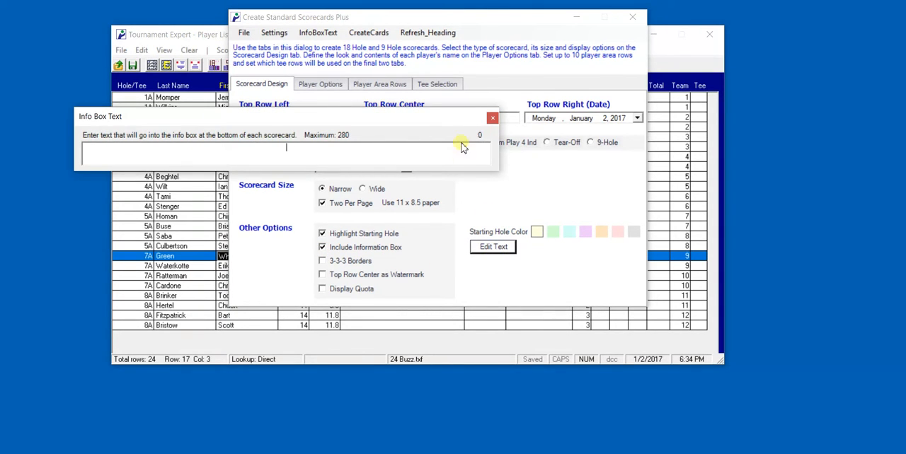
pyautogui.click(492, 118)
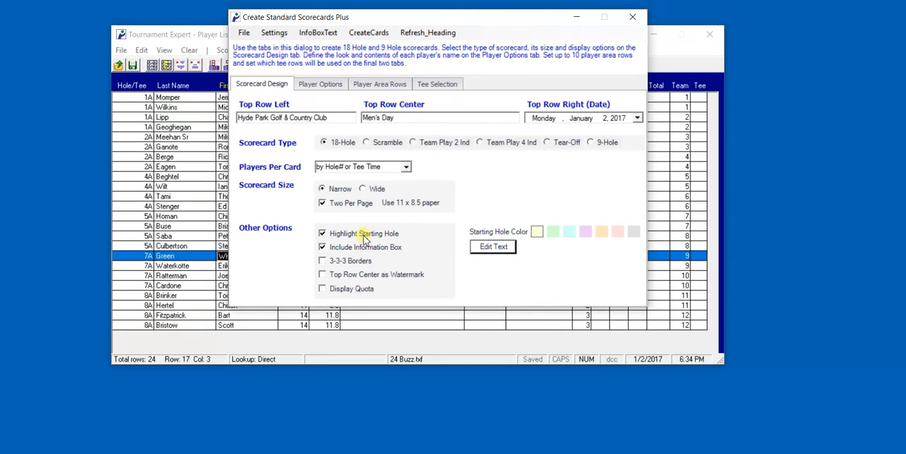
pyautogui.click(322, 247)
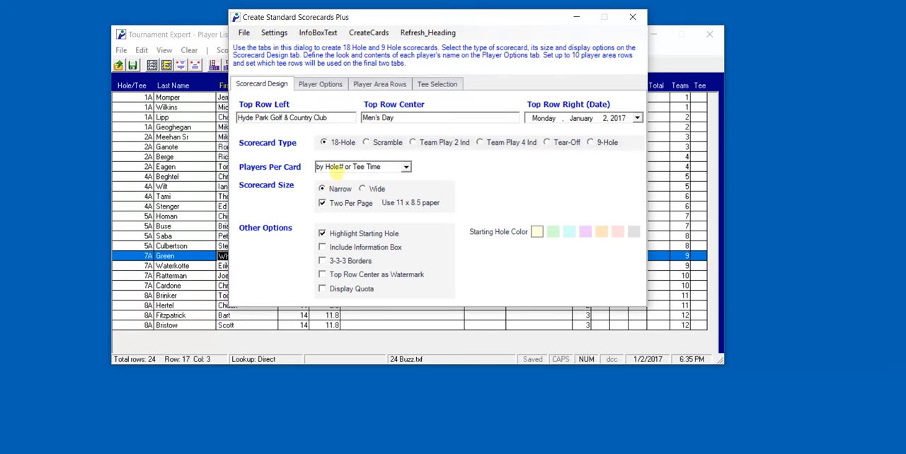
# In the player options, review the columns available for added text, and turn off both added text and basing dots on the card's lowest handicap
pyautogui.moveTo(422, 22); pyautogui.dragTo(426, 28)
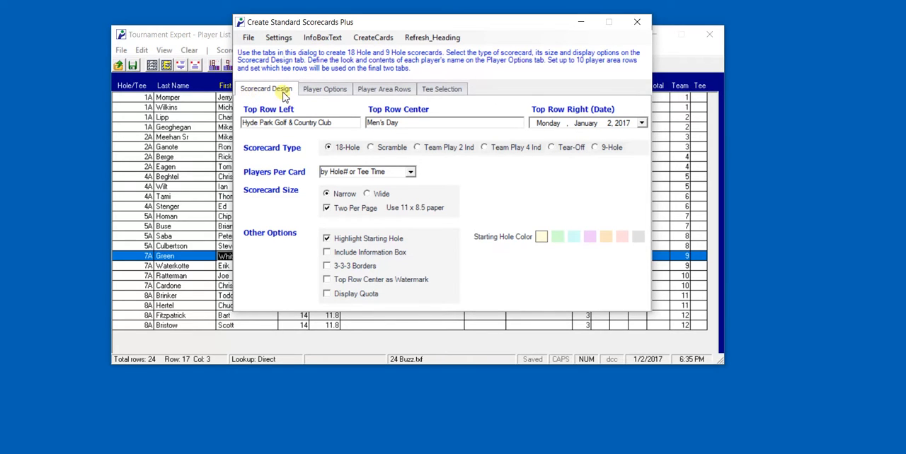
pyautogui.click(315, 95)
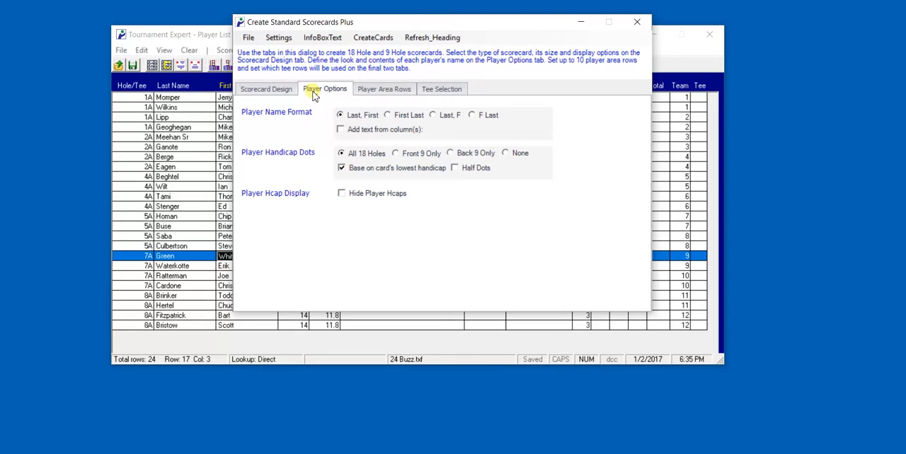
pyautogui.click(342, 130)
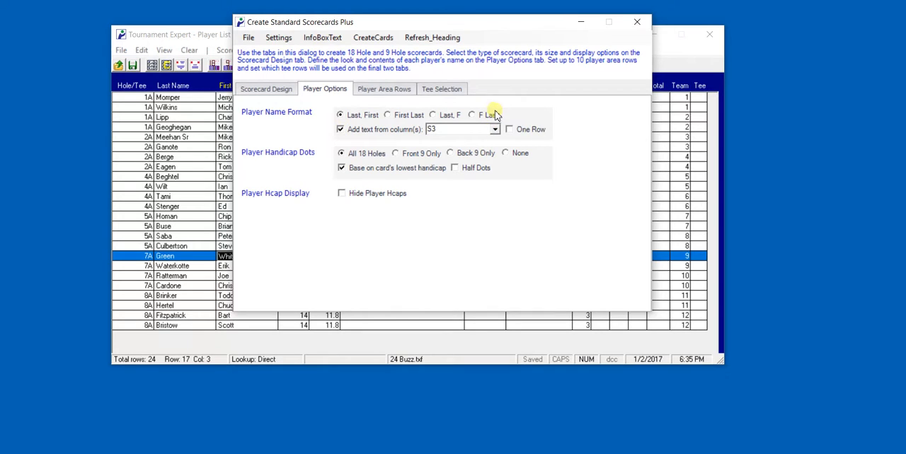
pyautogui.moveTo(489, 33); pyautogui.dragTo(614, 55)
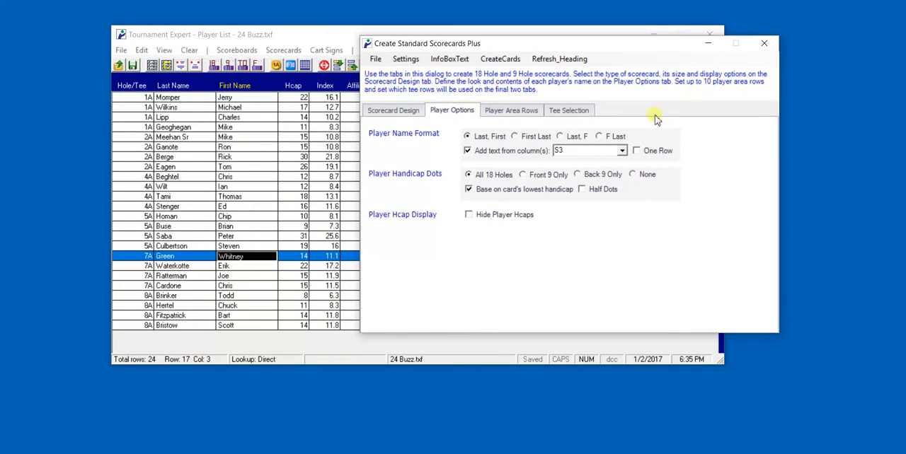
pyautogui.click(622, 152)
pyautogui.moveTo(626, 193); pyautogui.dragTo(625, 175)
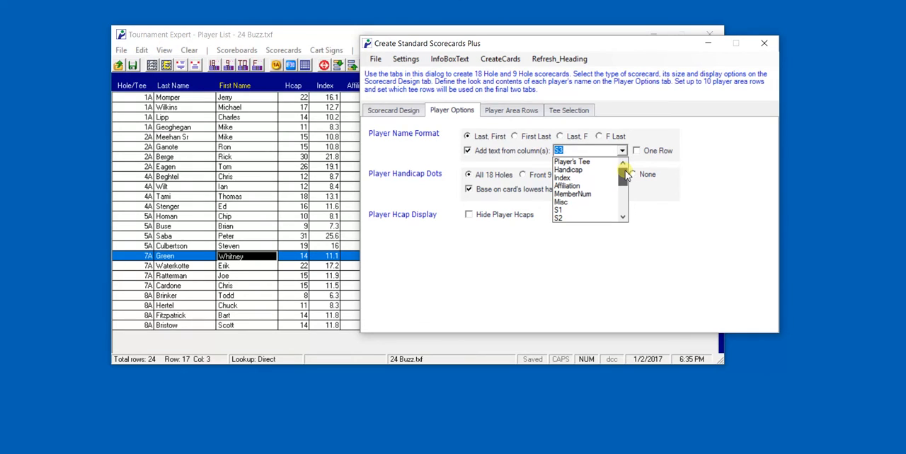
pyautogui.click(622, 109)
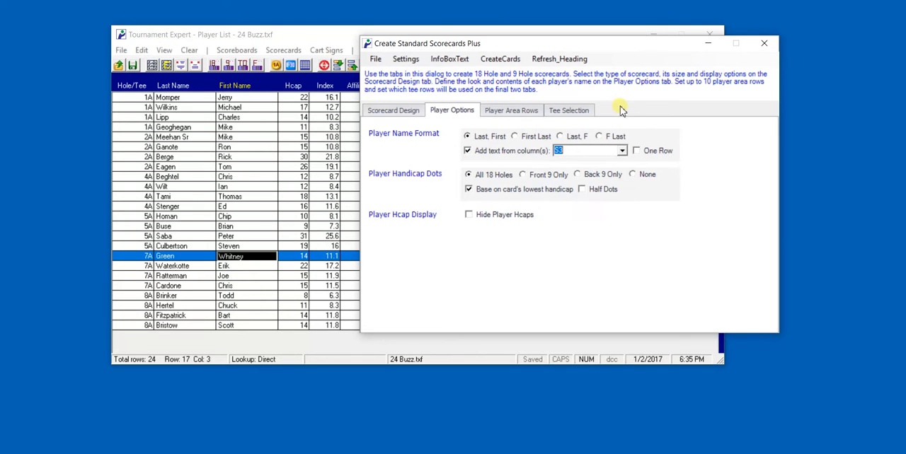
pyautogui.click(467, 151)
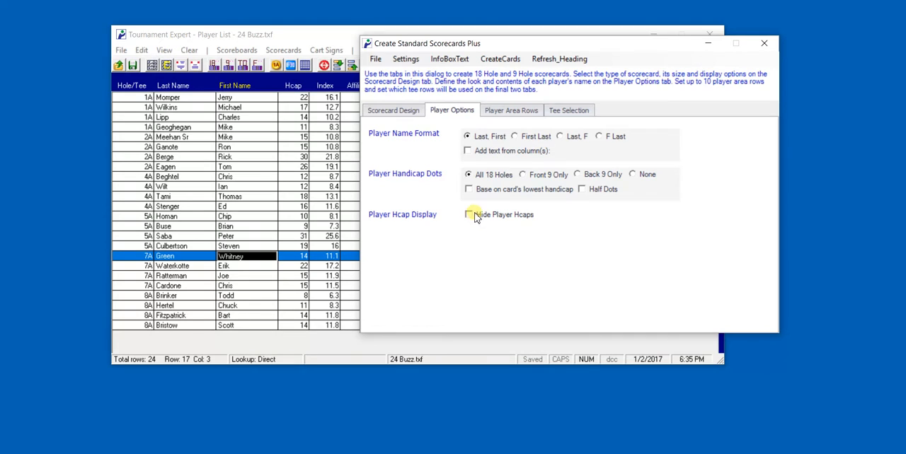
# In the player area rows, assign Player 1 to row 1, Player 3 to row 2 and Player 2 to row 4
pyautogui.click(501, 113)
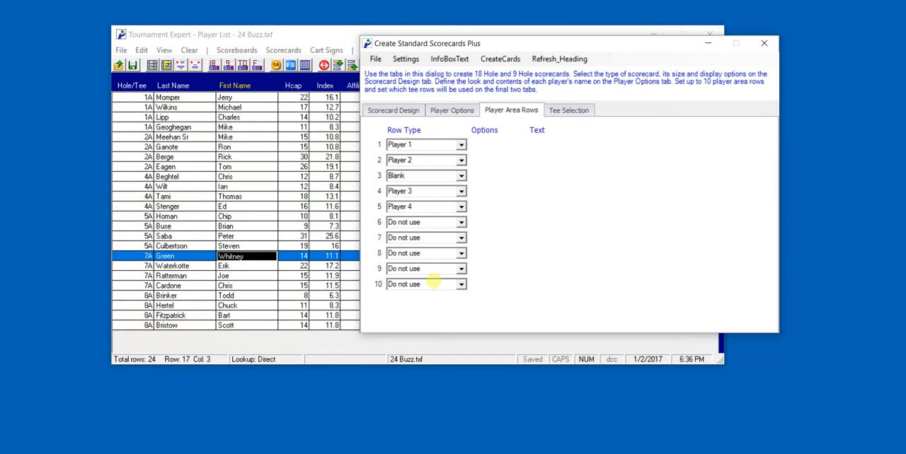
pyautogui.click(460, 146)
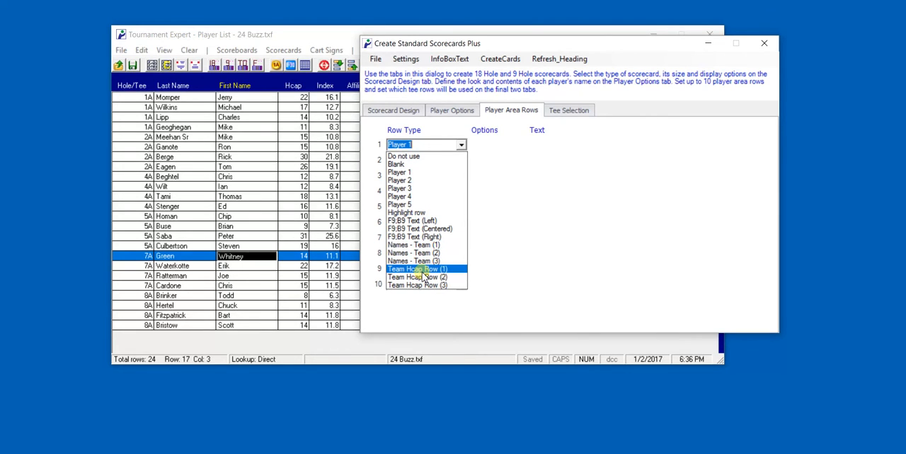
pyautogui.click(399, 172)
pyautogui.click(462, 162)
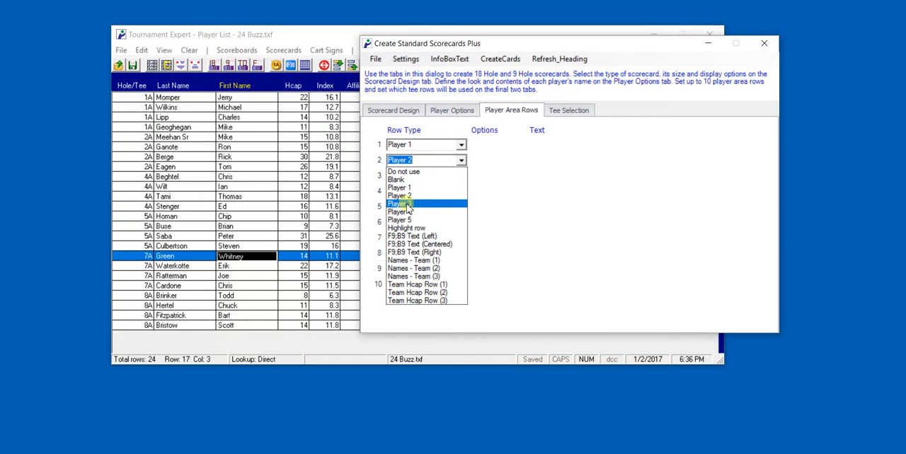
pyautogui.click(400, 204)
pyautogui.click(461, 193)
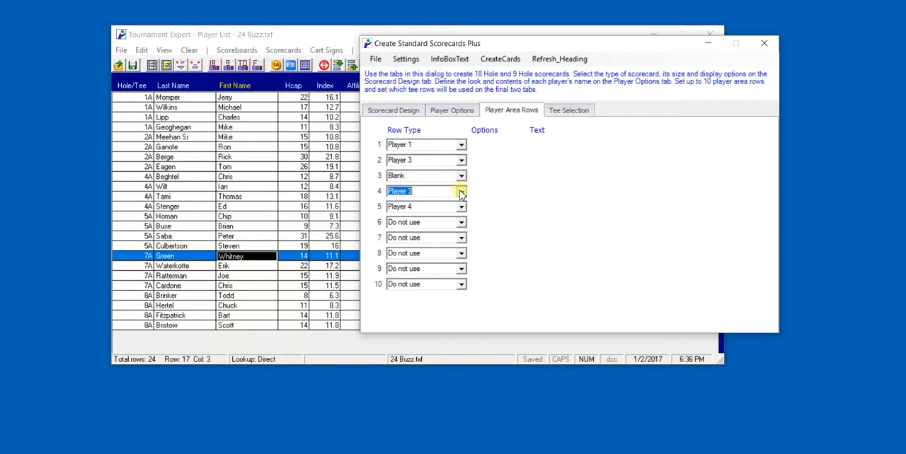
pyautogui.click(409, 222)
# Change player area rows 3 and 6 to the Highlight row type
pyautogui.click(460, 177)
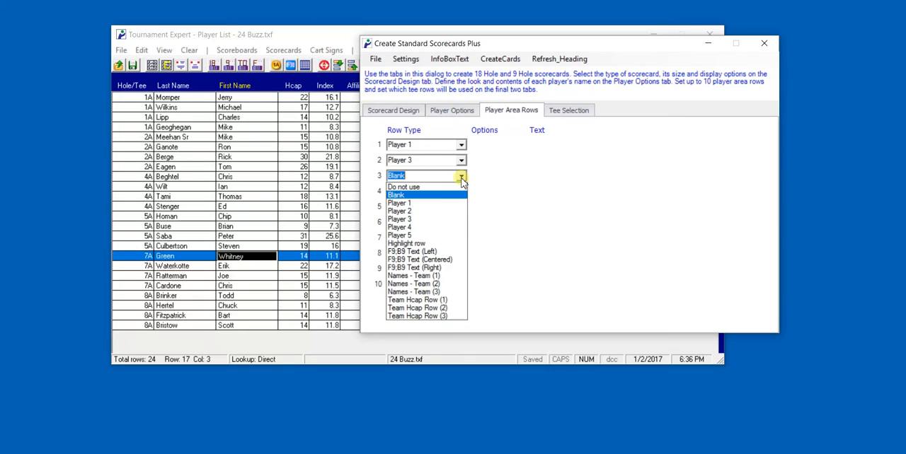
pyautogui.click(426, 244)
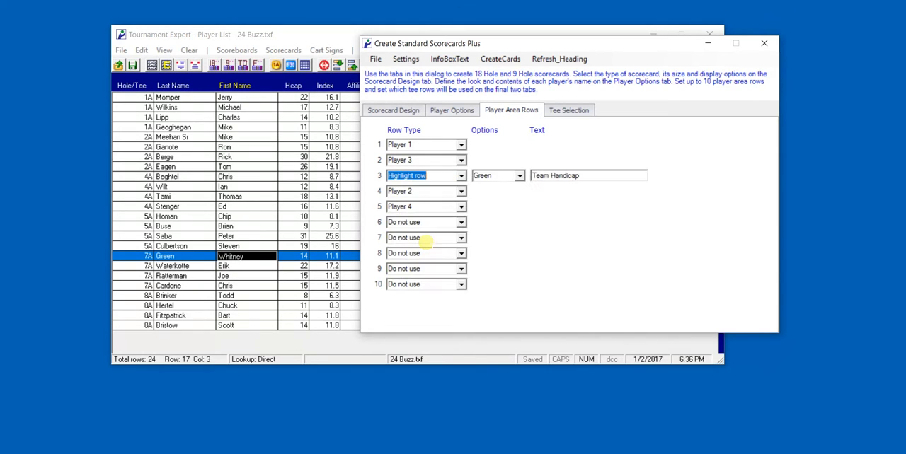
pyautogui.click(461, 222)
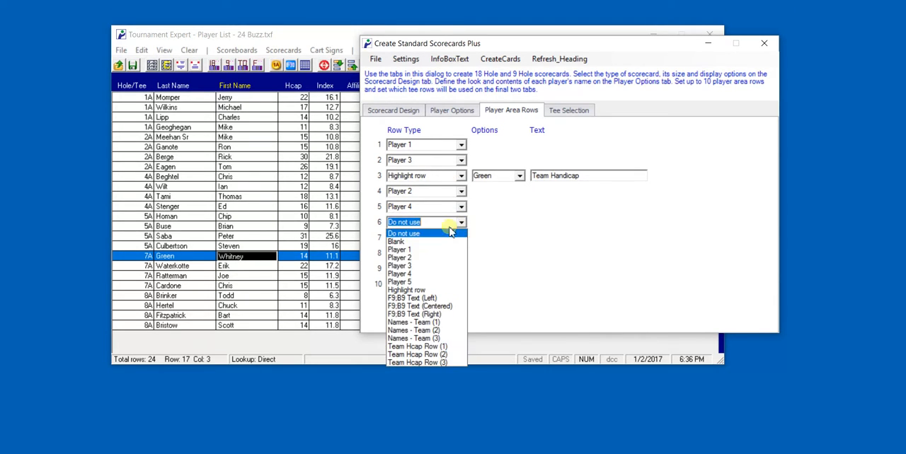
pyautogui.click(407, 290)
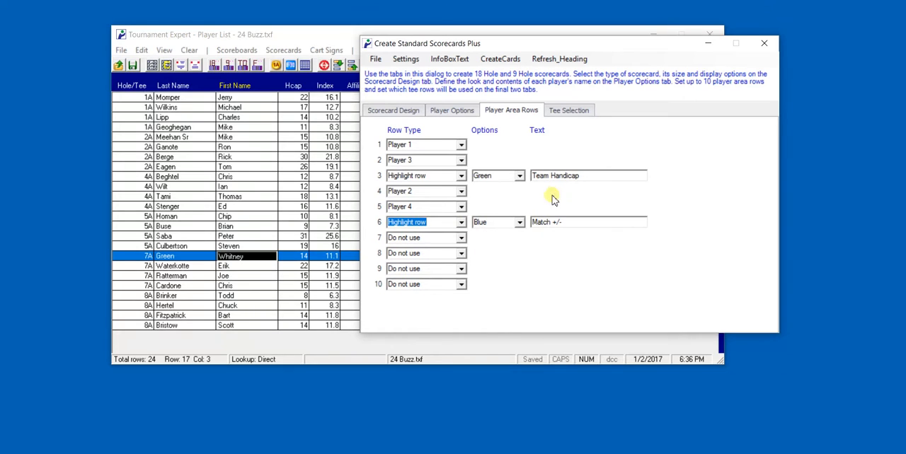
# Copy the "Match +/-" text from row 6 and replace the highlight text of row 3 with it
pyautogui.press('Tab')
pyautogui.press('Tab')
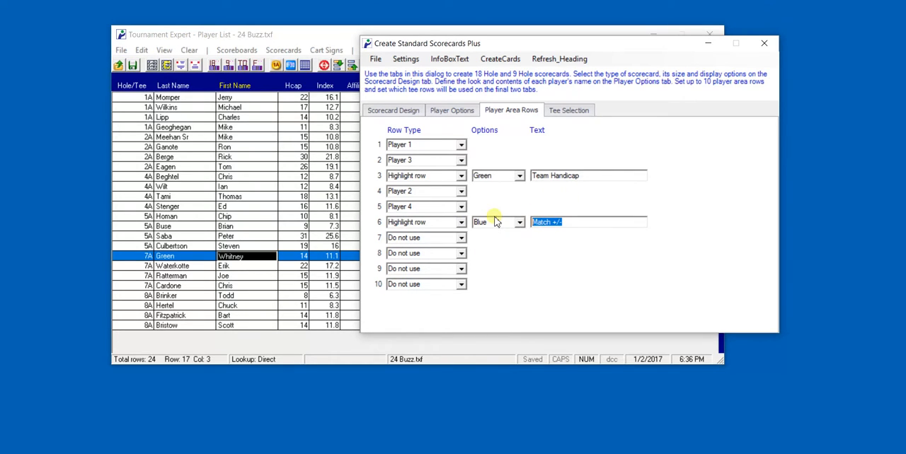
pyautogui.hotkey('ctrl', 'c')
pyautogui.moveTo(585, 176); pyautogui.dragTo(533, 175)
pyautogui.hotkey('ctrl', 'v')
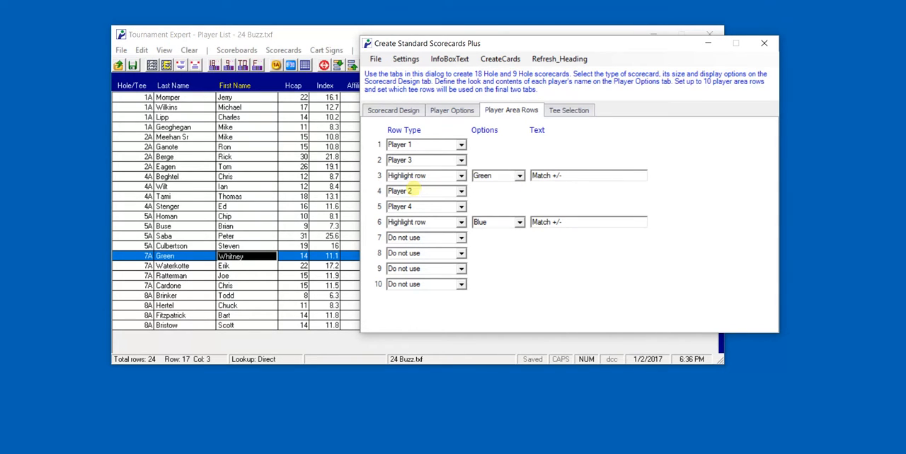
# Assign Player 2 to player area row 2, Player 3 to row 3 and Player 4 to row 4
pyautogui.click(460, 160)
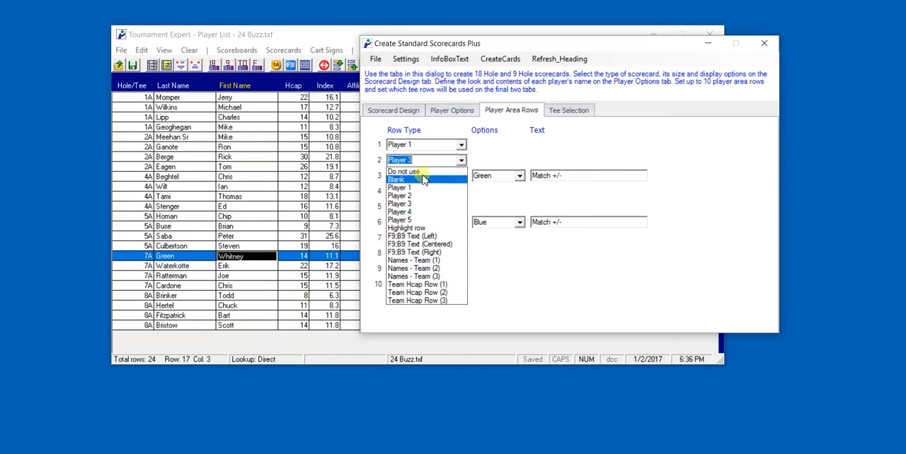
pyautogui.click(423, 195)
pyautogui.click(461, 175)
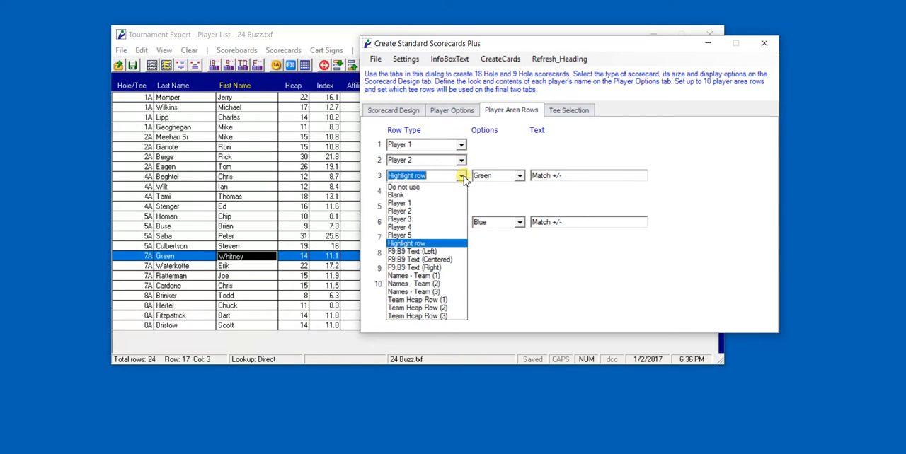
pyautogui.click(409, 219)
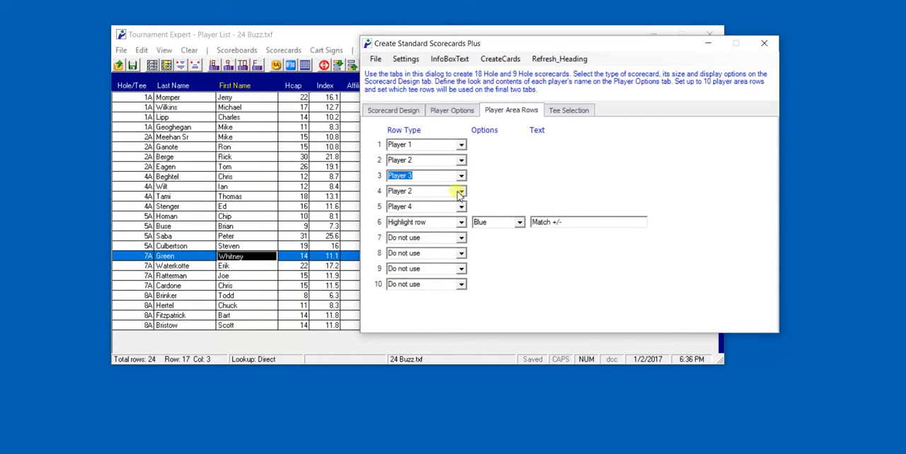
pyautogui.click(460, 191)
pyautogui.click(401, 244)
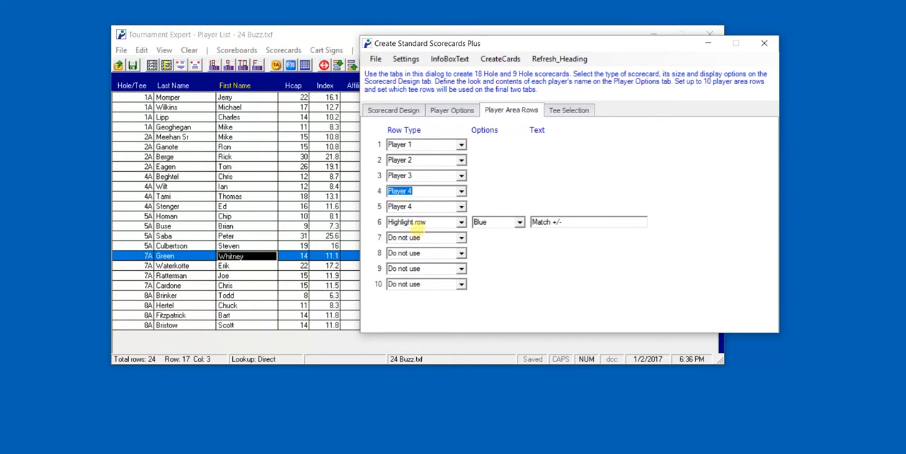
# Change player area row 5 to a Highlight row and set row 6 to Do not use
pyautogui.click(461, 207)
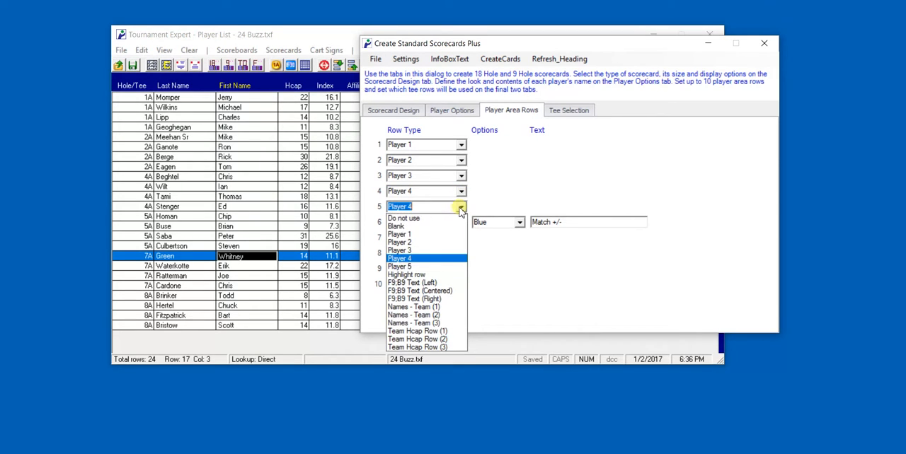
pyautogui.click(402, 274)
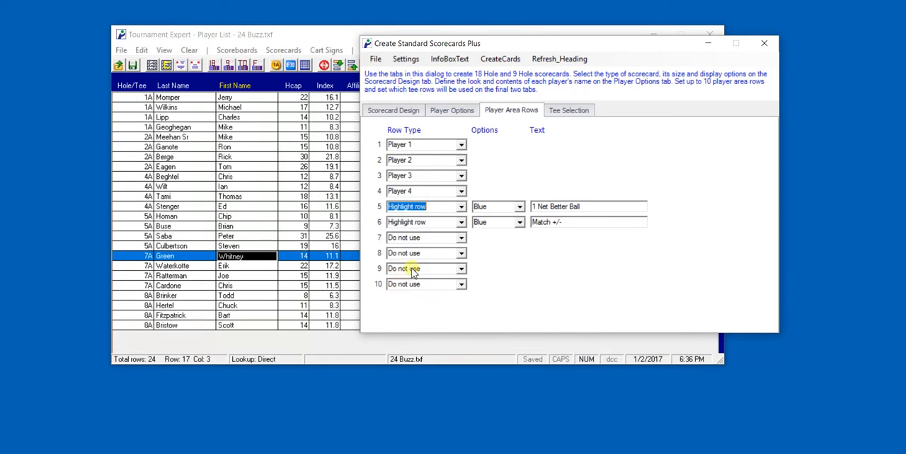
pyautogui.click(461, 223)
pyautogui.click(414, 236)
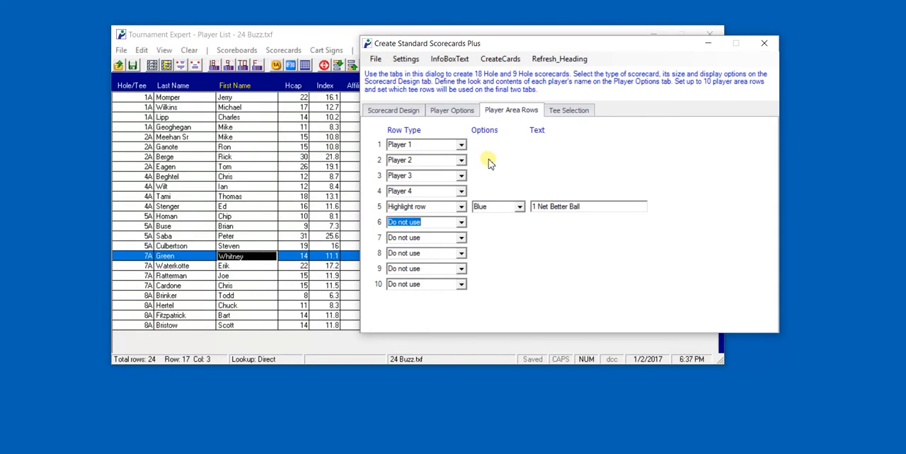
# Select The Ridge Club - Blue as Tee 1 and create all scorecards
pyautogui.click(565, 117)
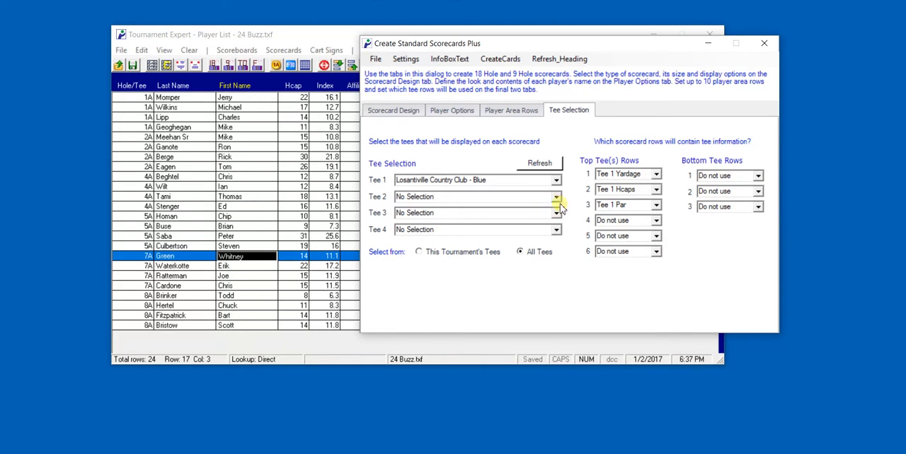
pyautogui.click(557, 181)
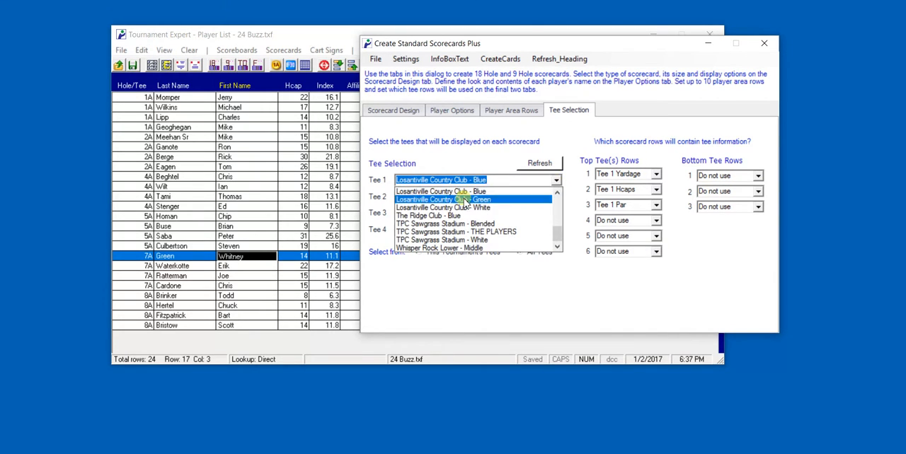
pyautogui.click(430, 215)
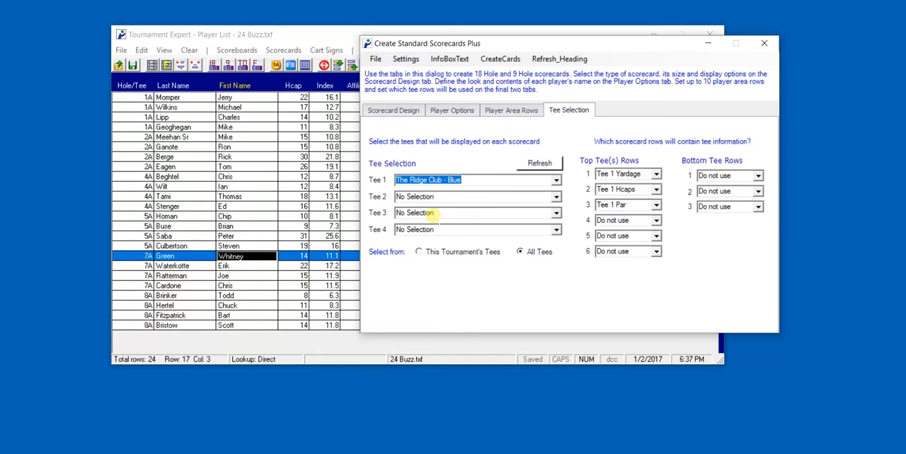
pyautogui.click(512, 62)
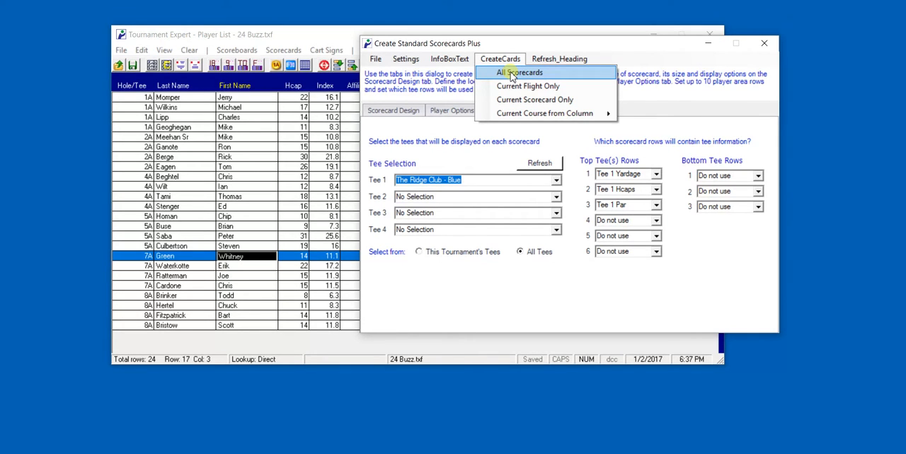
pyautogui.click(512, 74)
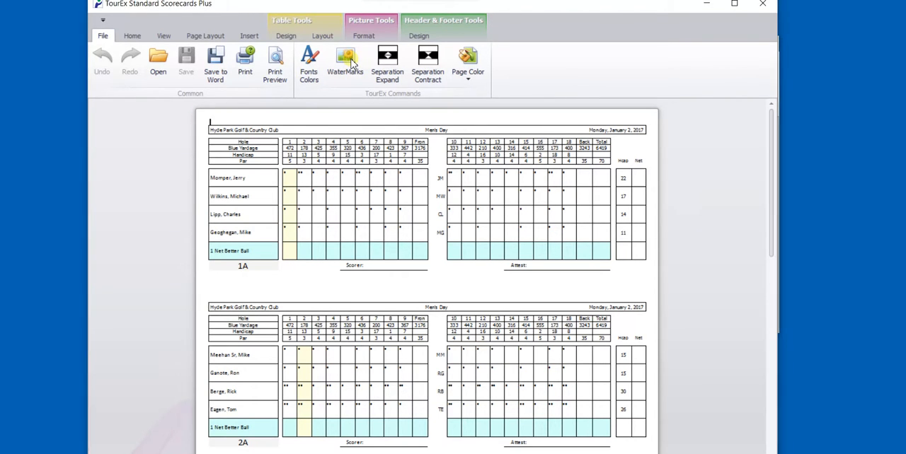
# Add the facility logo as a watermark to the scorecards and close the watermark controls
pyautogui.click(352, 62)
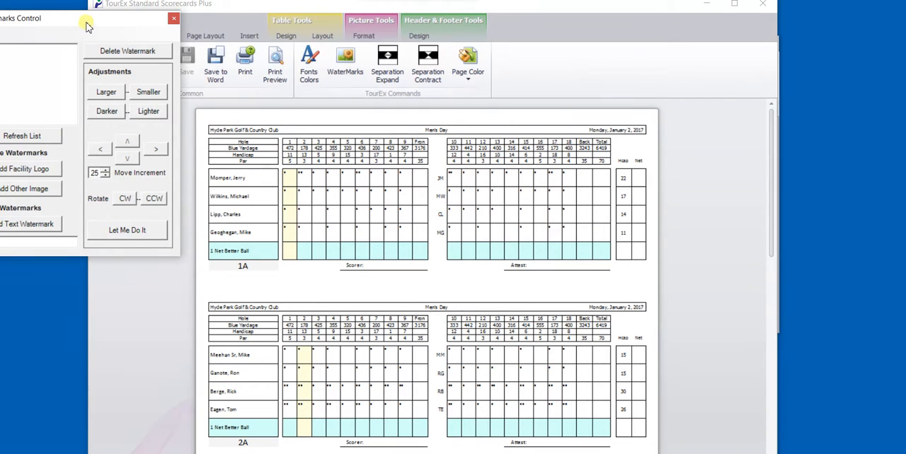
pyautogui.moveTo(87, 33); pyautogui.dragTo(137, 31)
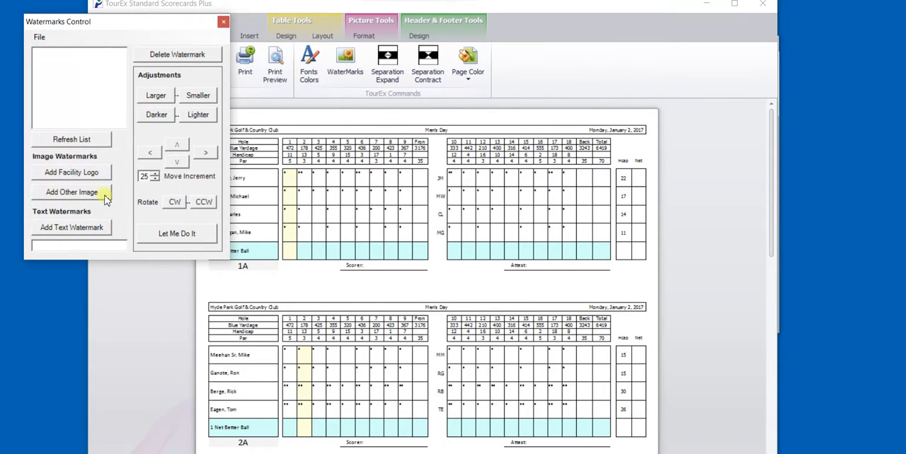
pyautogui.click(73, 177)
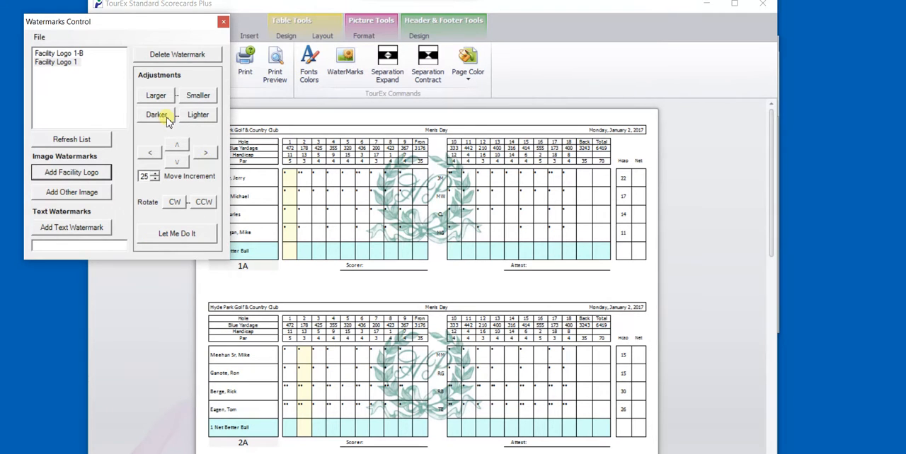
pyautogui.click(223, 26)
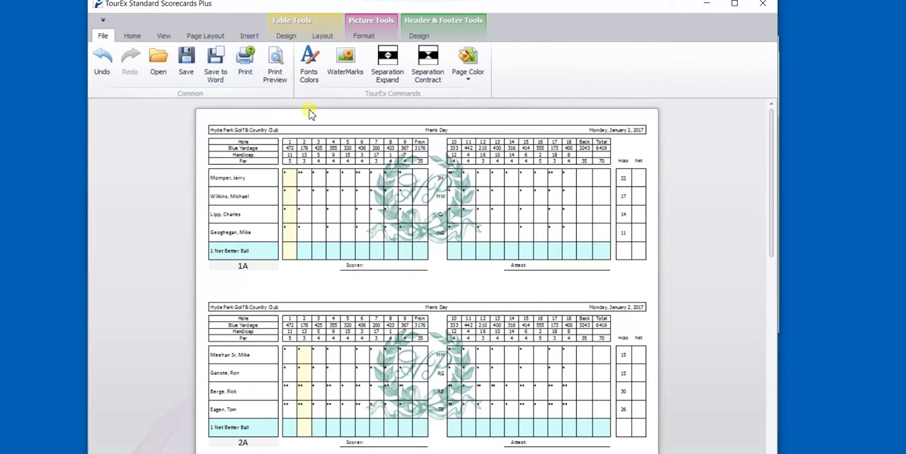
# Enlarge the Player_Text font on the scorecards to size 14
pyautogui.click(309, 68)
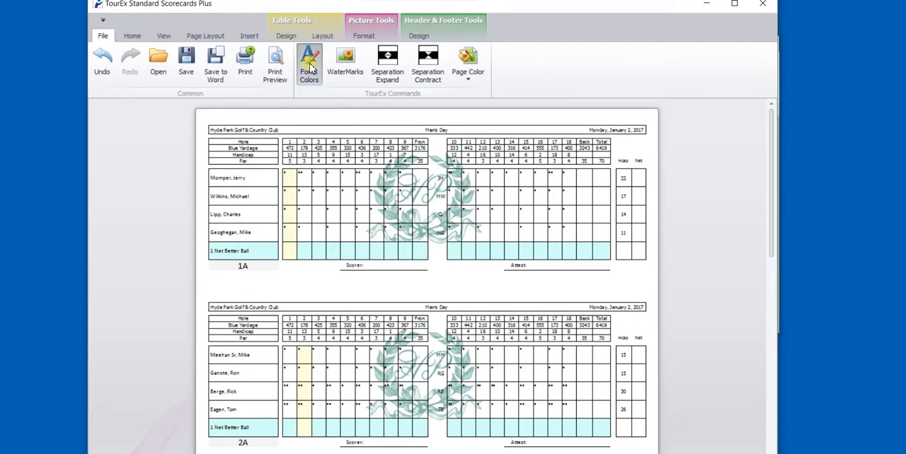
pyautogui.moveTo(175, 45); pyautogui.dragTo(694, 46)
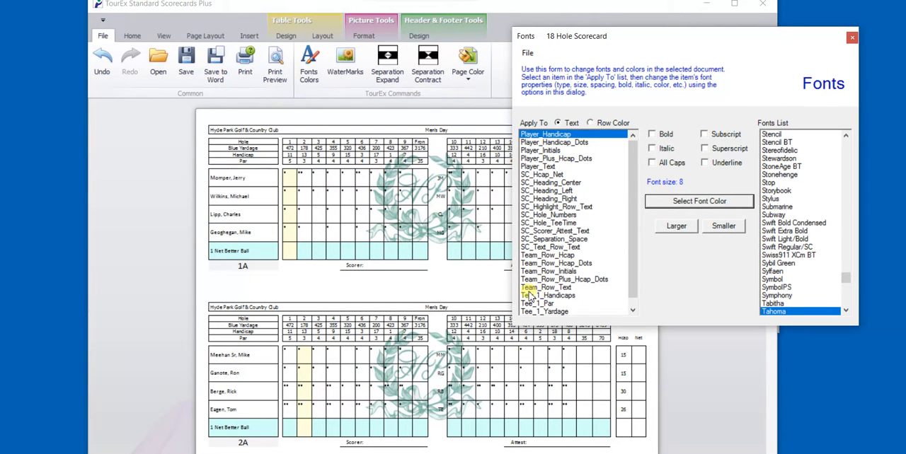
pyautogui.click(537, 167)
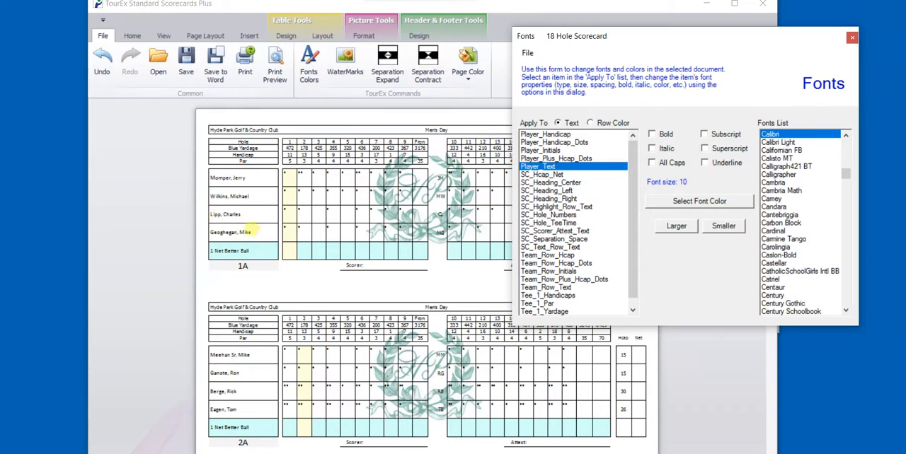
pyautogui.click(677, 226)
pyautogui.click(677, 226)
pyautogui.click(678, 226)
pyautogui.click(684, 230)
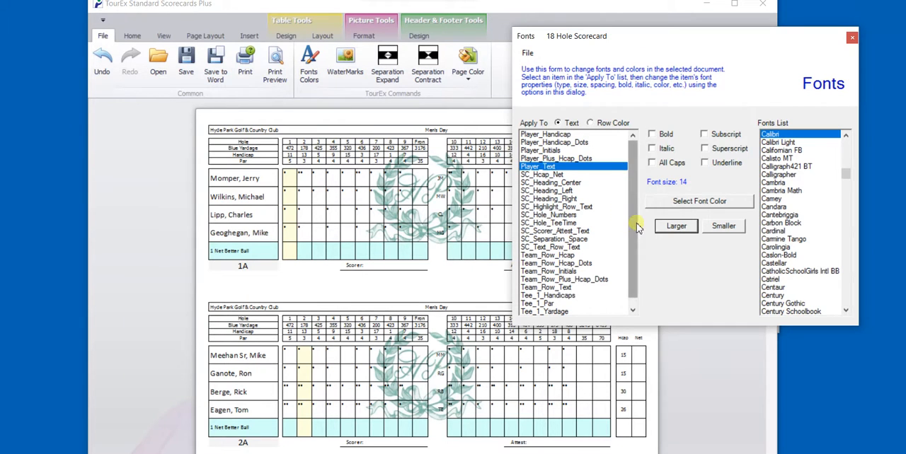
# Set the row color of Tee_1_Yardage to Blue and close the color and font dialogs
pyautogui.scroll(-1, 637, 239)
pyautogui.click(561, 304)
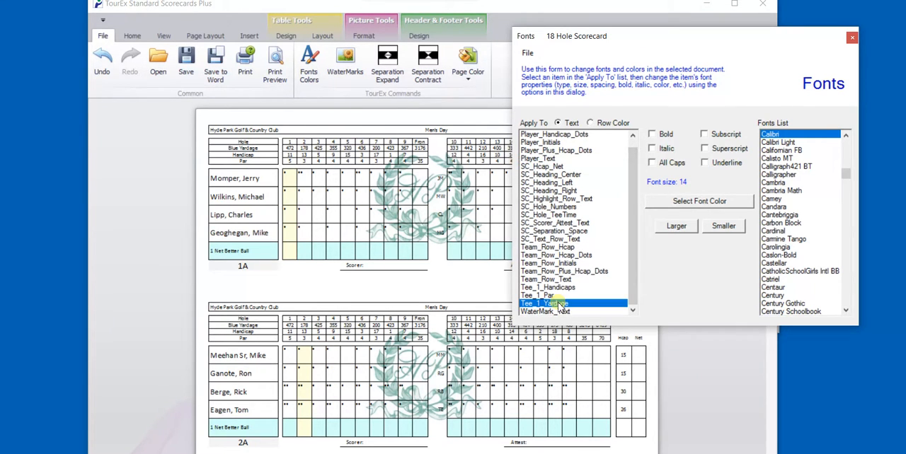
pyautogui.click(590, 124)
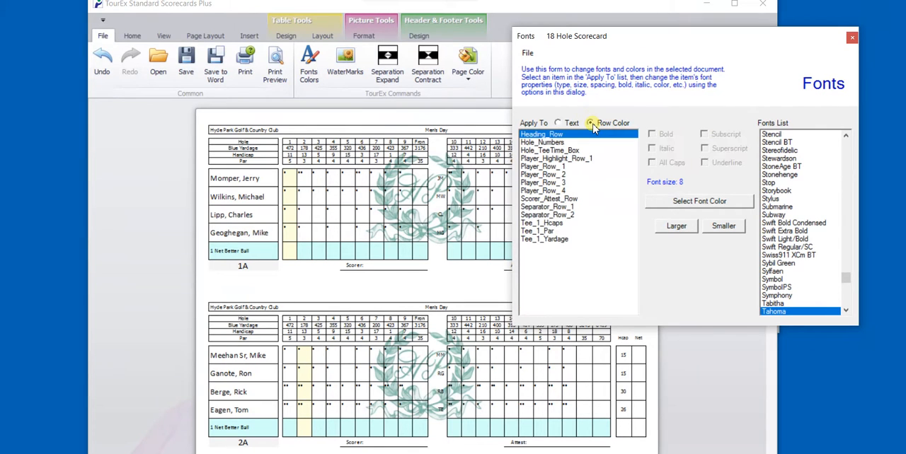
pyautogui.click(550, 240)
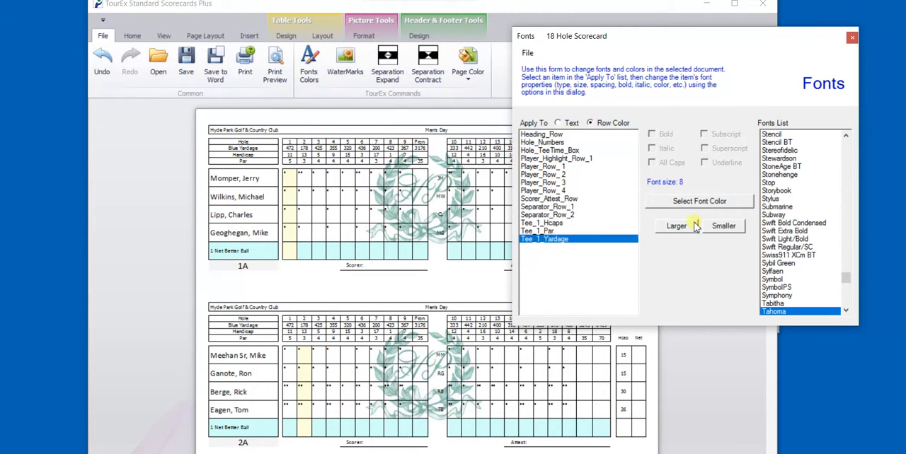
pyautogui.click(712, 202)
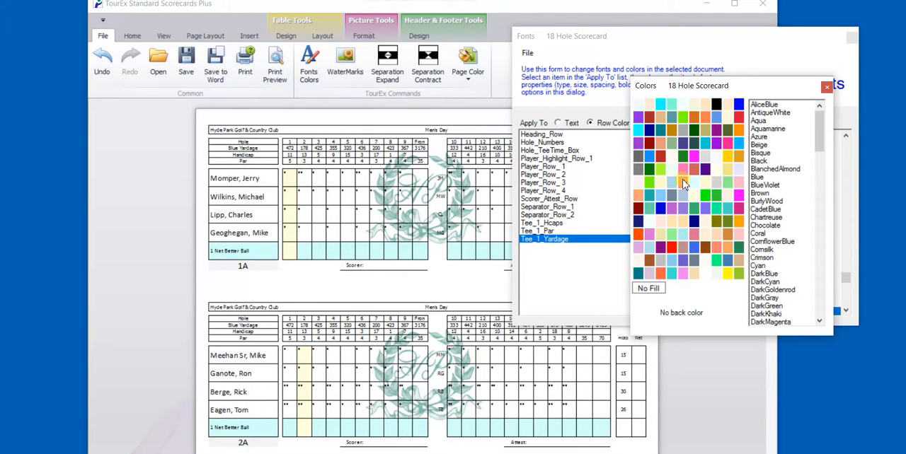
pyautogui.click(739, 106)
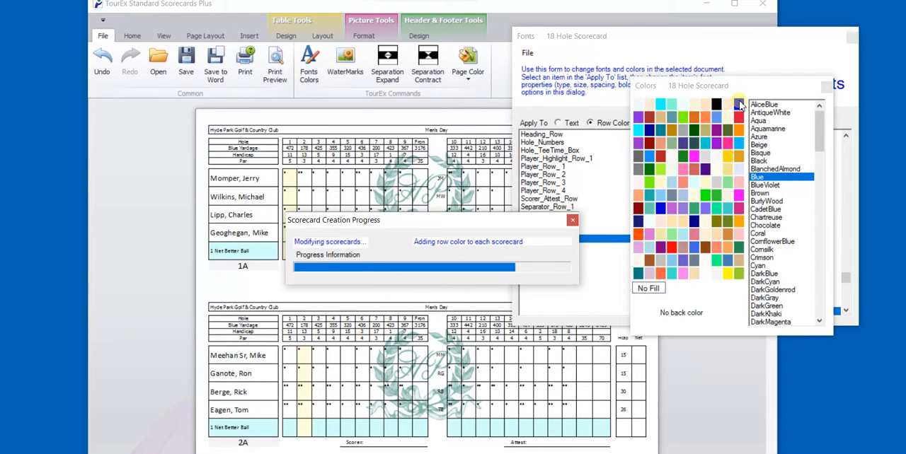
pyautogui.click(740, 104)
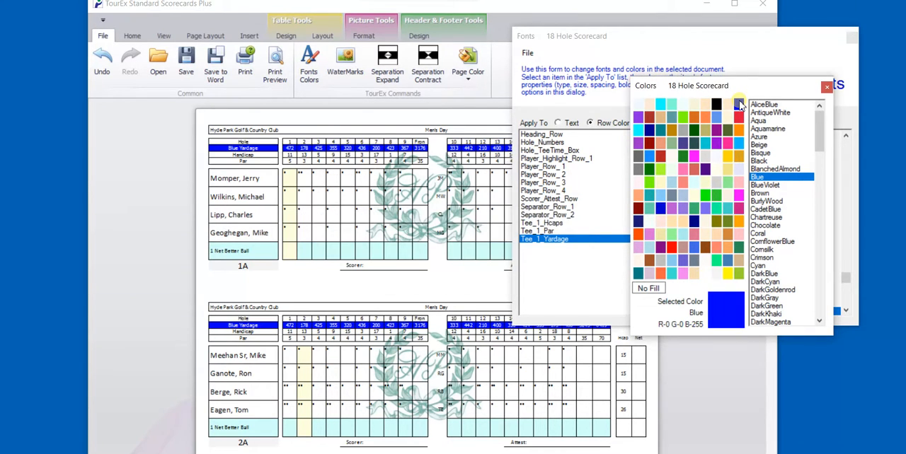
pyautogui.click(826, 86)
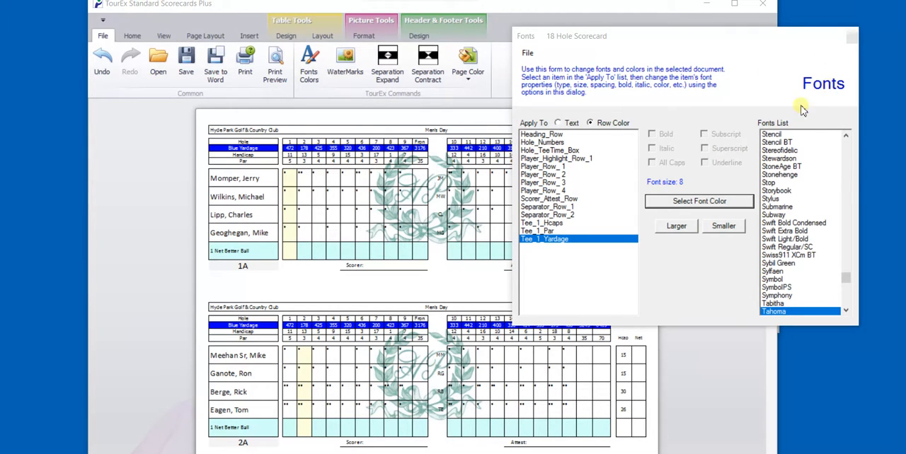
pyautogui.click(852, 37)
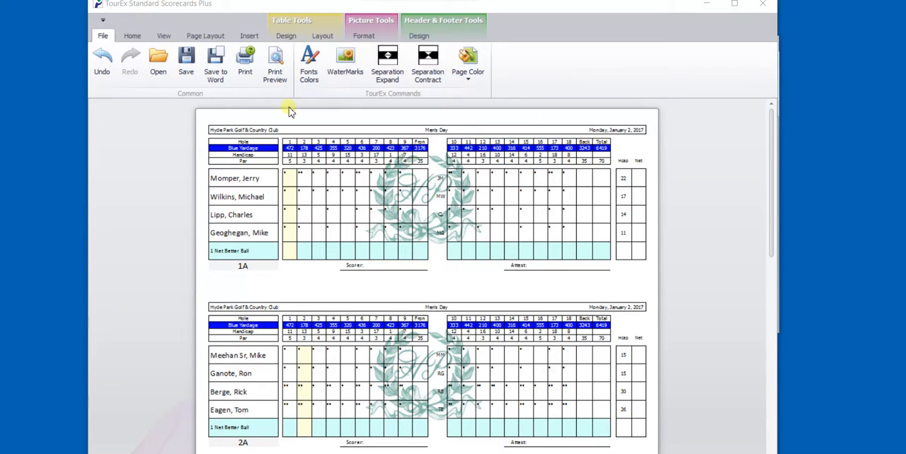
# Try expanding and contracting the separation between the scorecards, then restore the original spacing
pyautogui.click(388, 61)
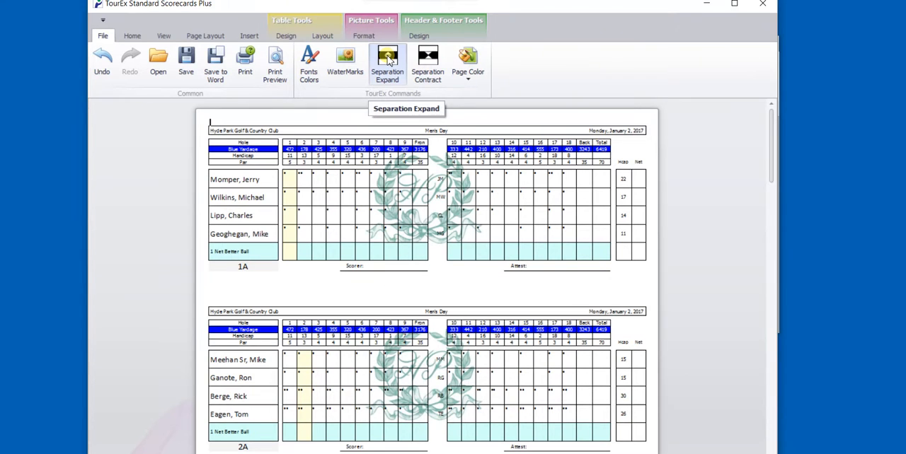
pyautogui.click(429, 61)
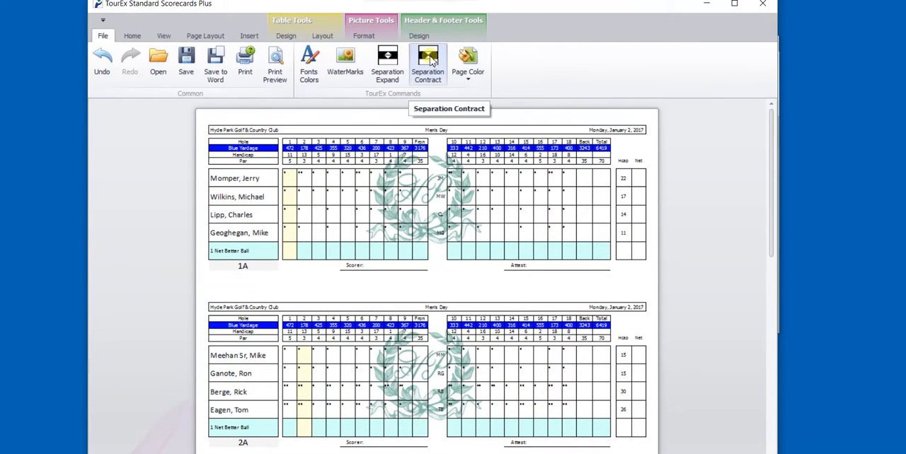
pyautogui.click(429, 62)
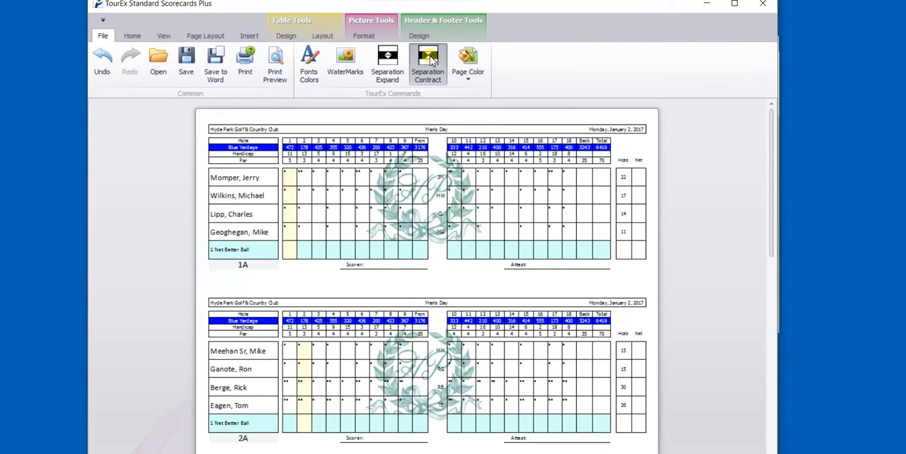
pyautogui.click(430, 62)
pyautogui.click(400, 63)
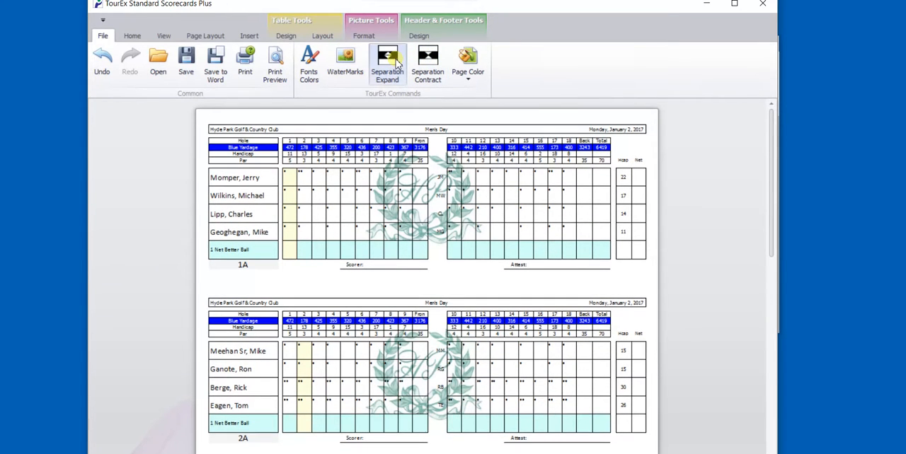
pyautogui.click(399, 64)
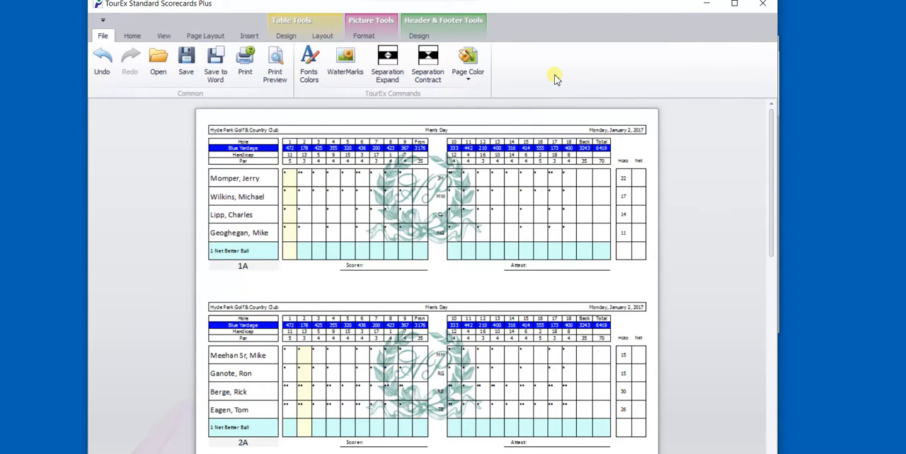
pyautogui.click(566, 249)
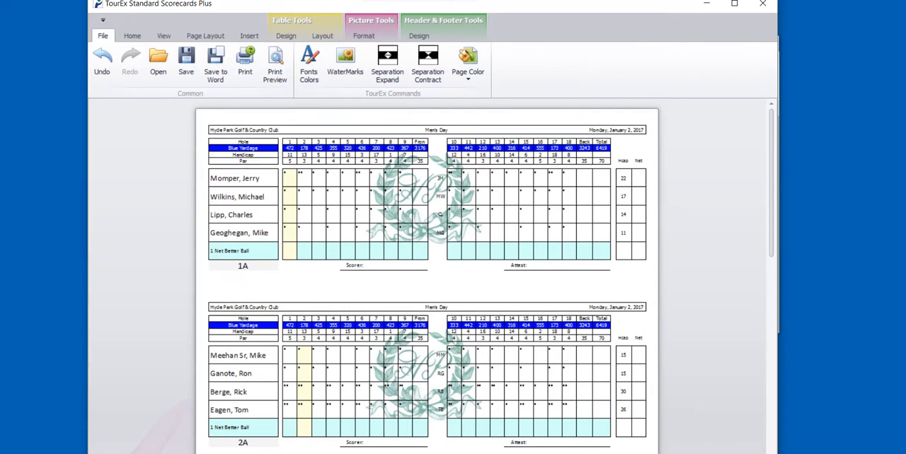